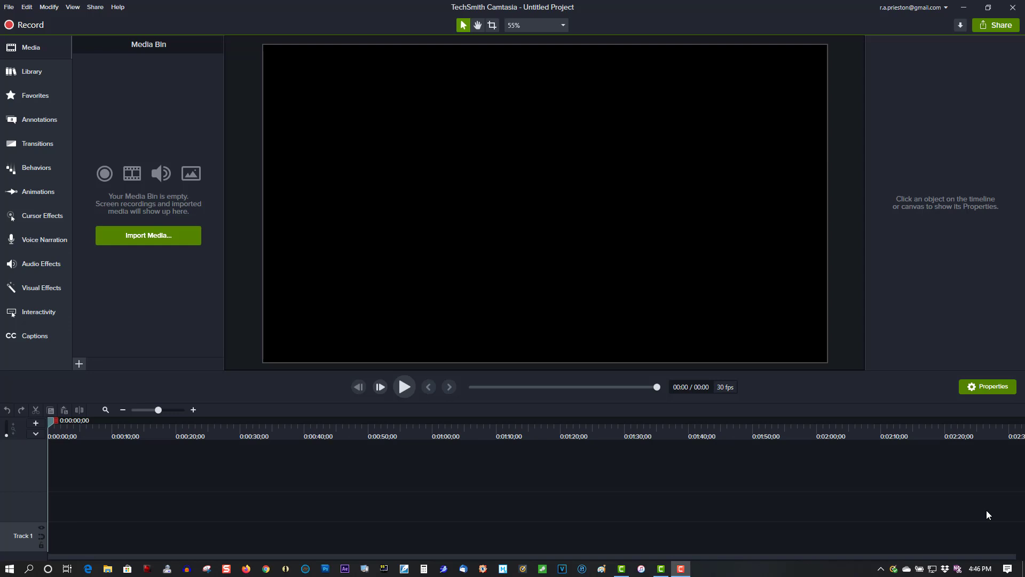
Switch the asset library to Camtasia 2020 and expand its Lower Thirds folder.
{"action": "left_click", "coordinate": [28, 69]}
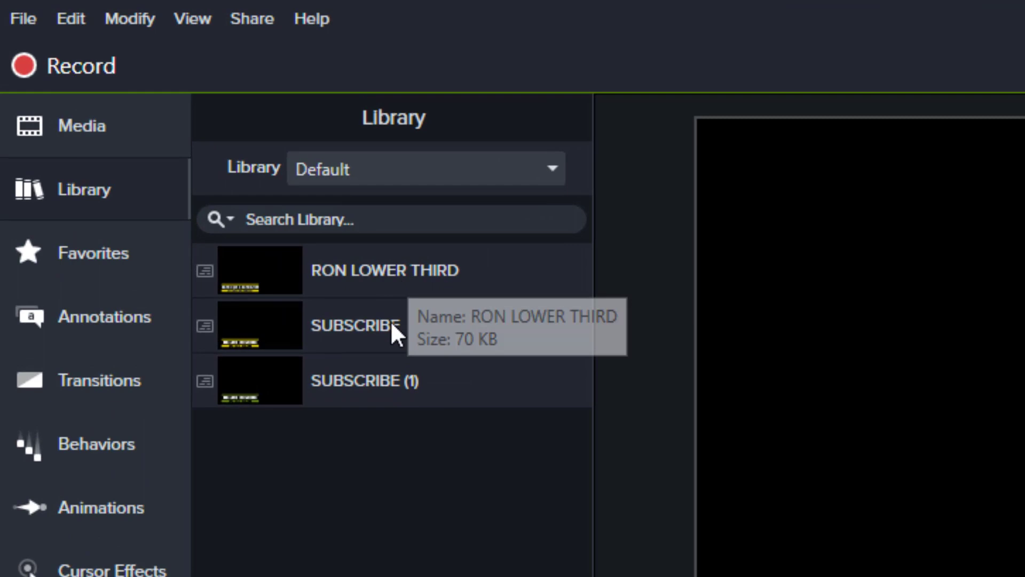
{"action": "left_click", "coordinate": [548, 170]}
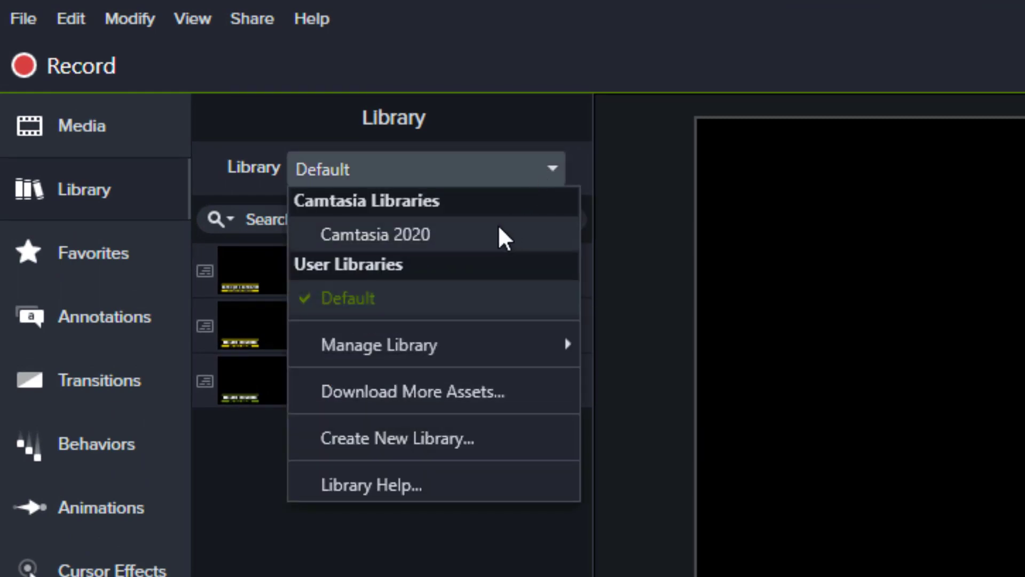
{"action": "left_click", "coordinate": [499, 231]}
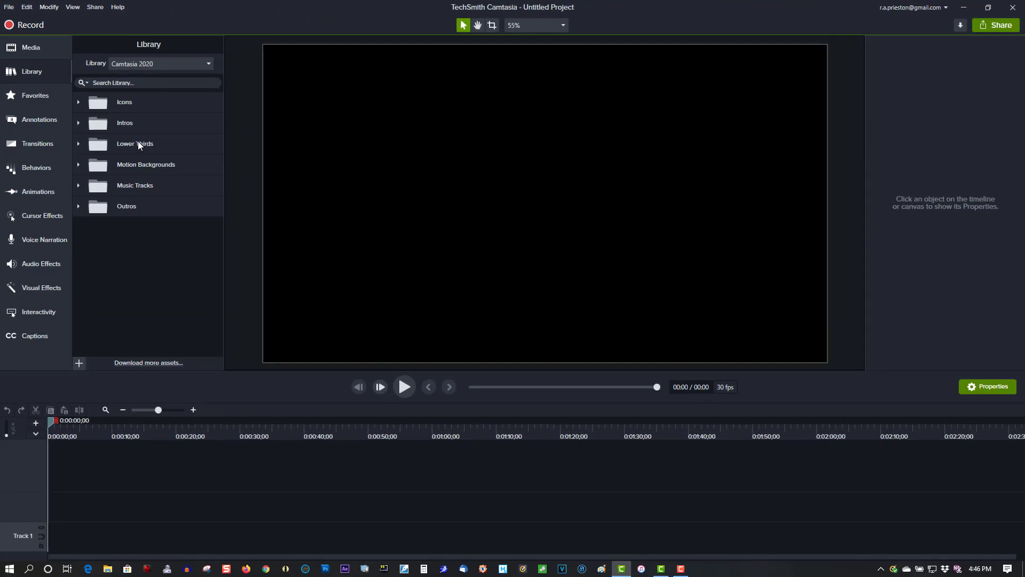
{"action": "double_click", "coordinate": [138, 142]}
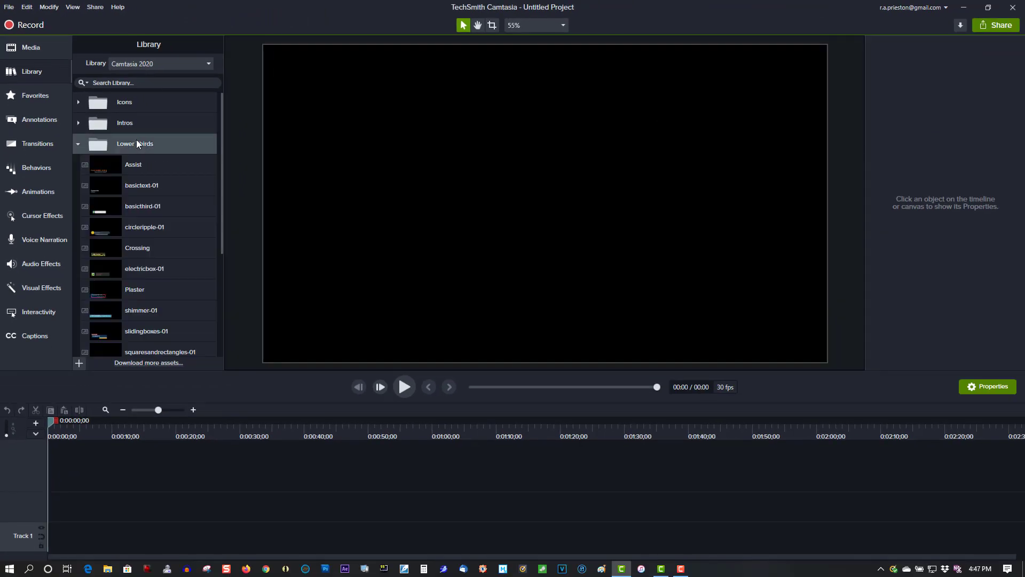
Preview the Assist, basictext-01, basicthird-01, circleripple-01 and Crossing lower thirds, then select basictext-01.
{"action": "double_click", "coordinate": [136, 169]}
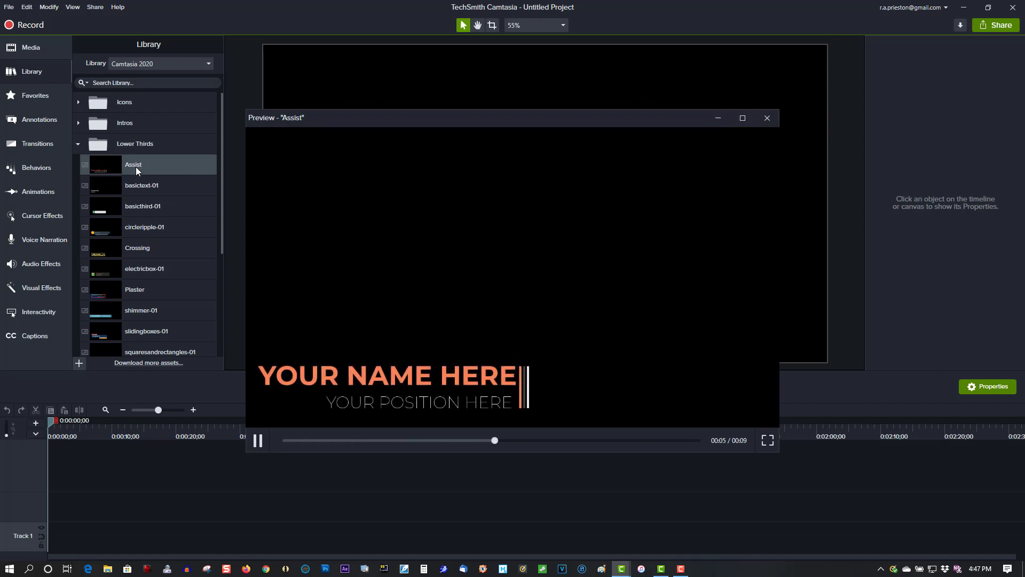
{"action": "left_click", "coordinate": [142, 186]}
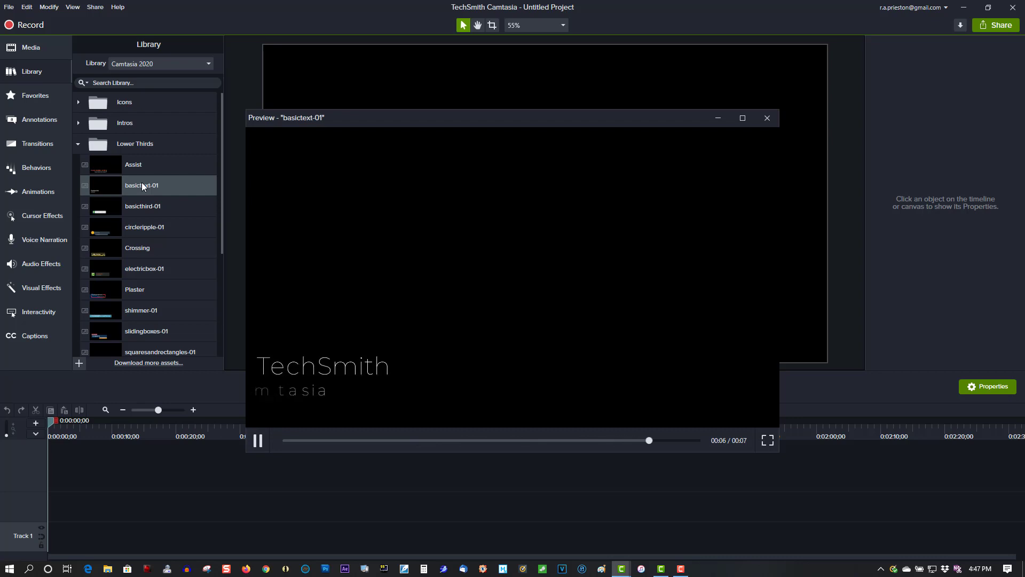
{"action": "left_click", "coordinate": [142, 207]}
{"action": "double_click", "coordinate": [142, 206]}
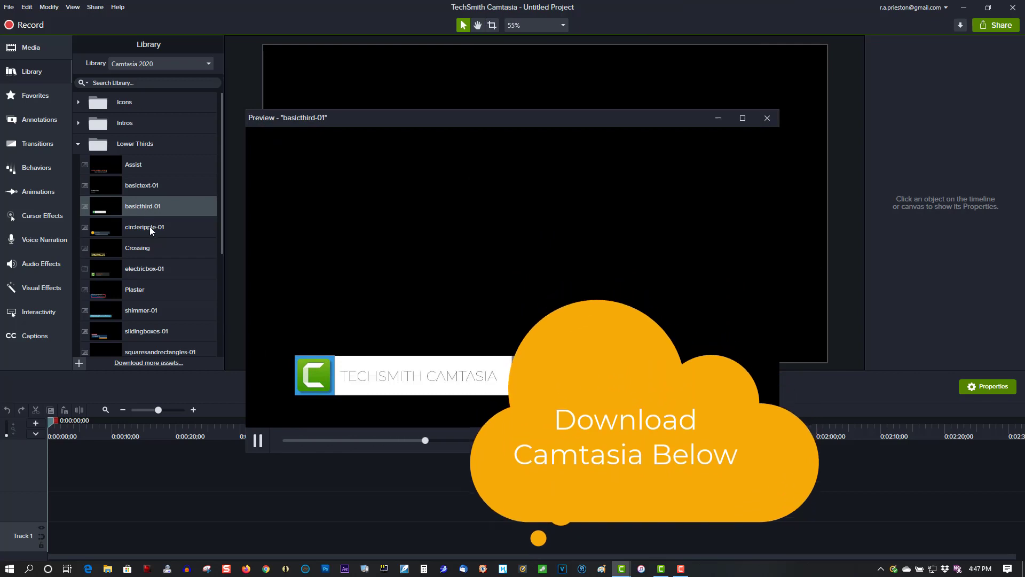
{"action": "double_click", "coordinate": [150, 226]}
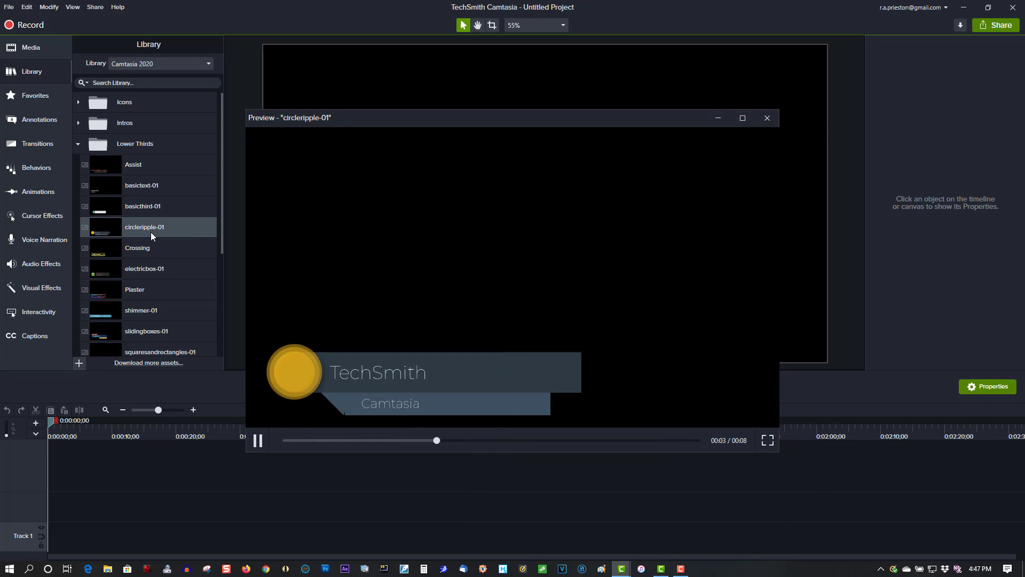
{"action": "double_click", "coordinate": [152, 247]}
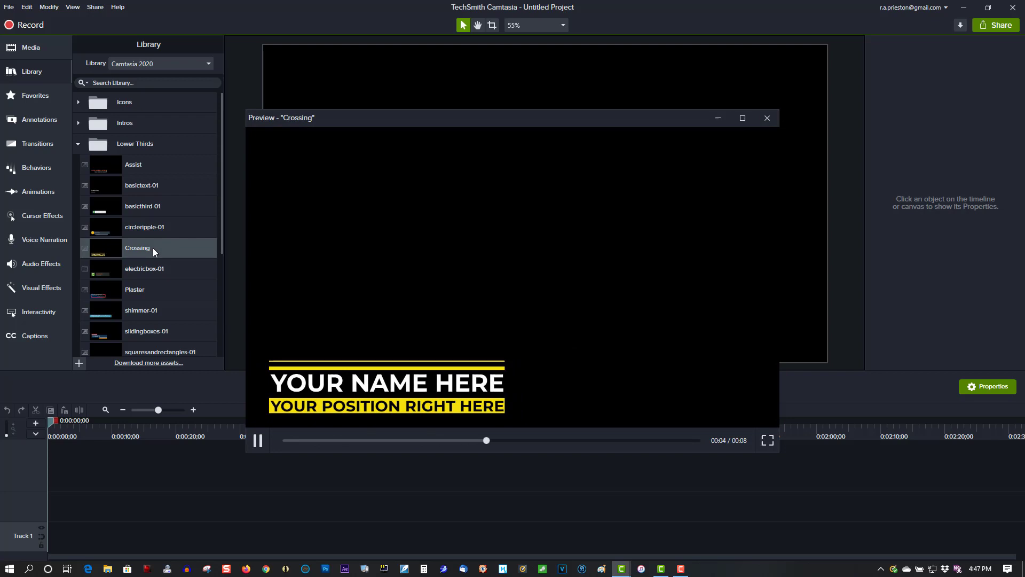
{"action": "left_click", "coordinate": [769, 119]}
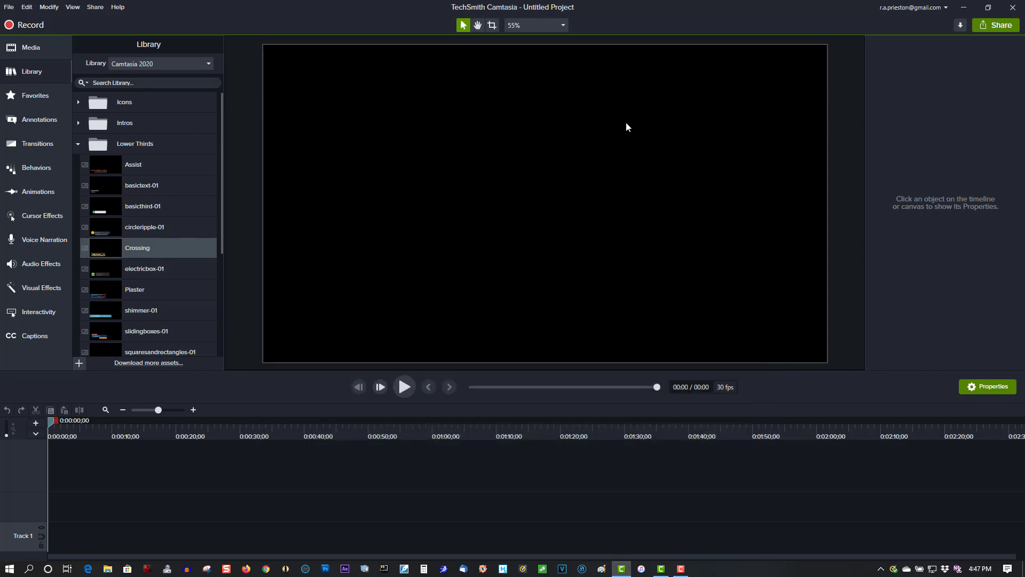
{"action": "left_click", "coordinate": [149, 184]}
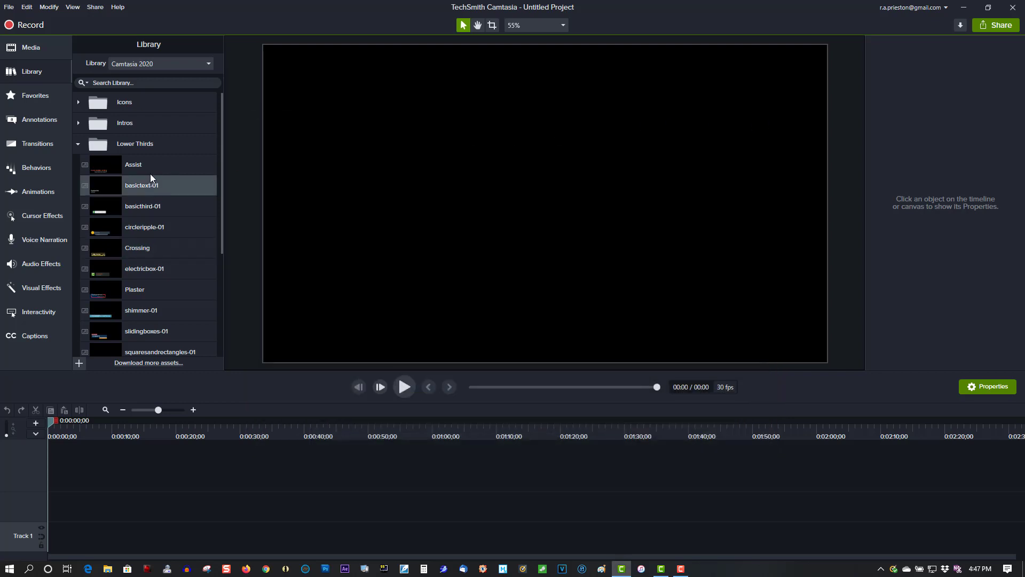
Place basictext-01 at the start of Track 1 and retitle it 'Tech Tips & Tech Stuff'.
{"action": "double_click", "coordinate": [153, 185]}
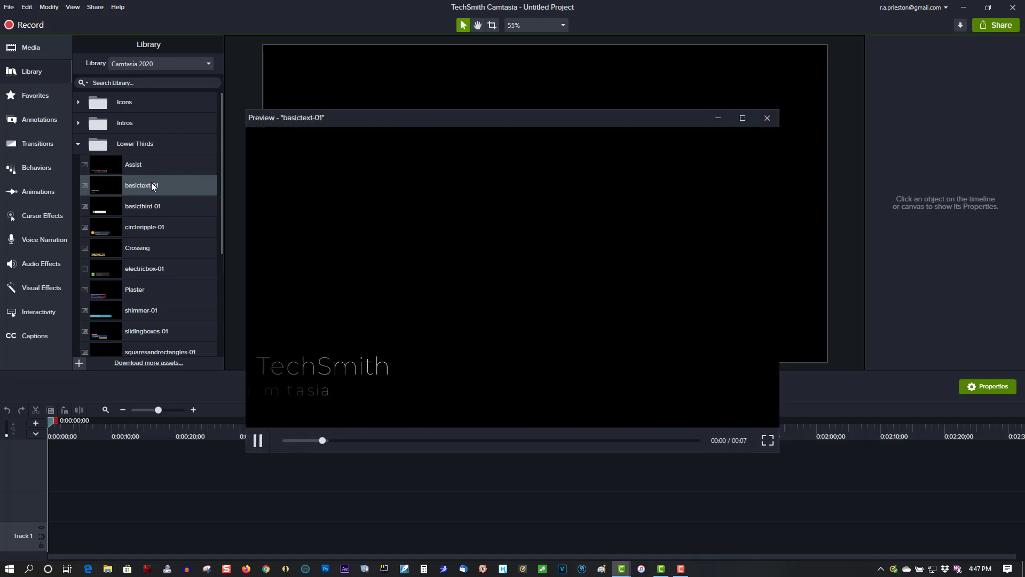
{"action": "left_click", "coordinate": [765, 119]}
{"action": "left_click_drag", "start_coordinate": [130, 187], "coordinate": [72, 547]}
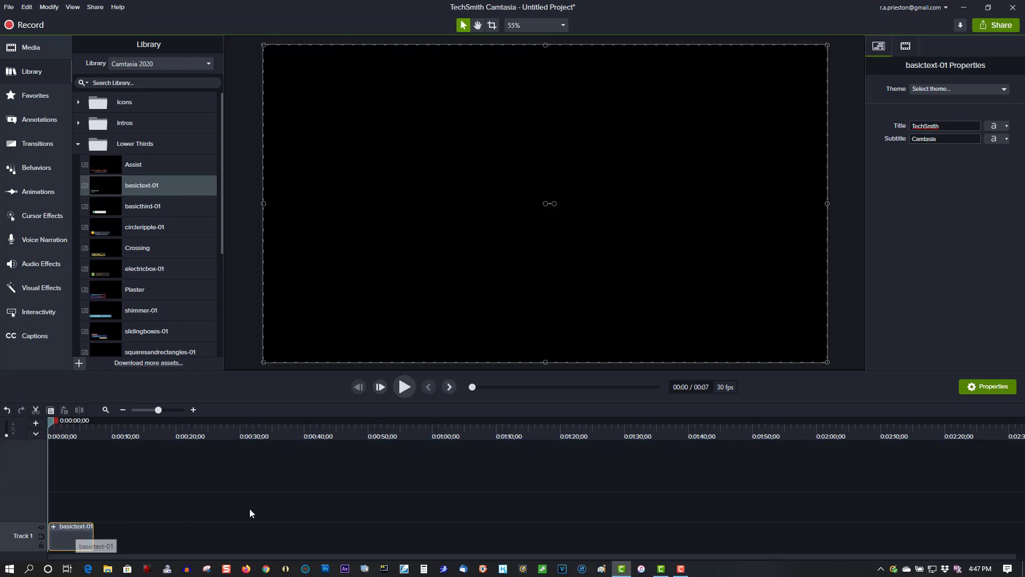
{"action": "double_click", "coordinate": [946, 127]}
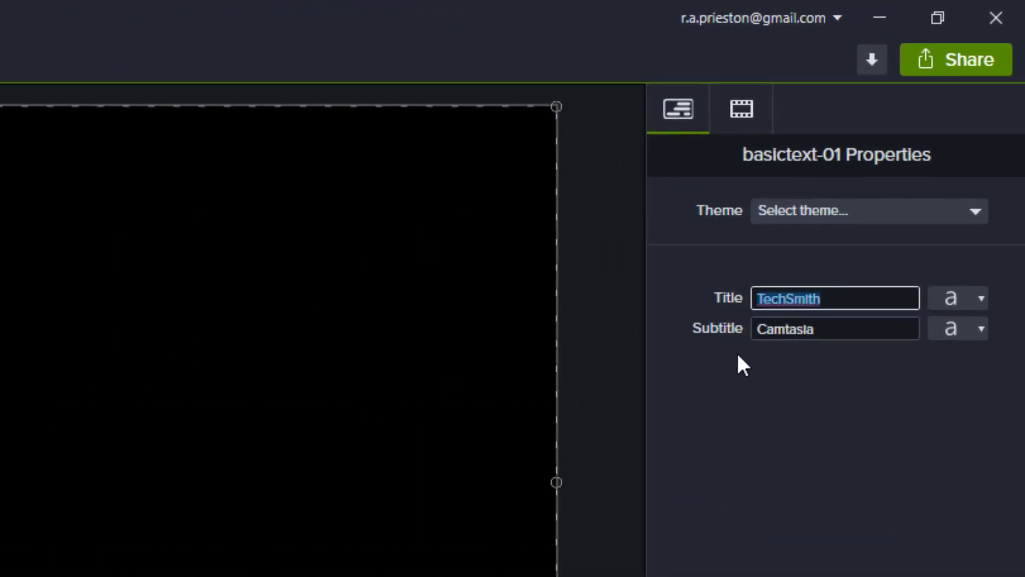
{"action": "type", "text": "Te"}
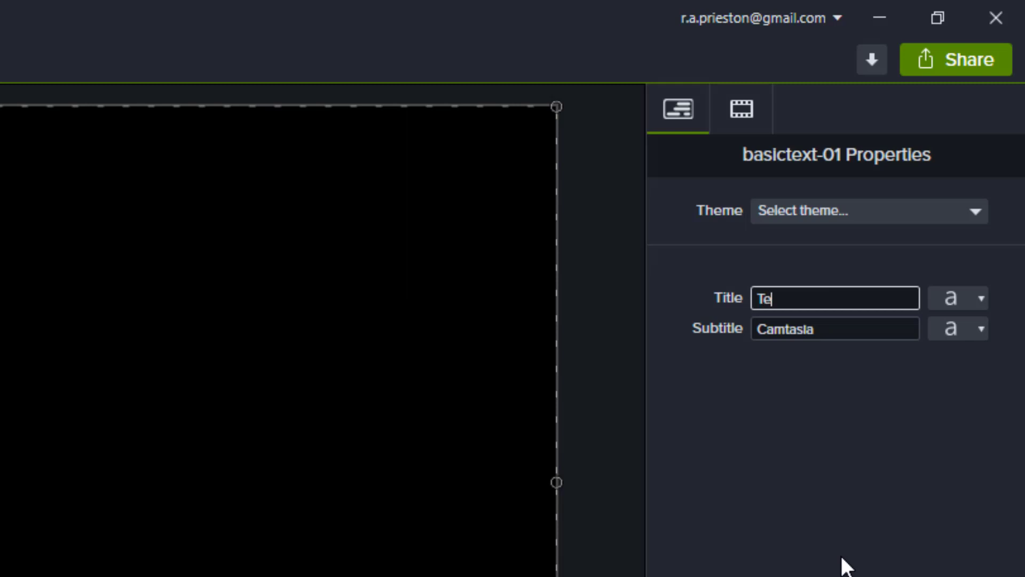
{"action": "type", "text": "ch Tips & Tech St"}
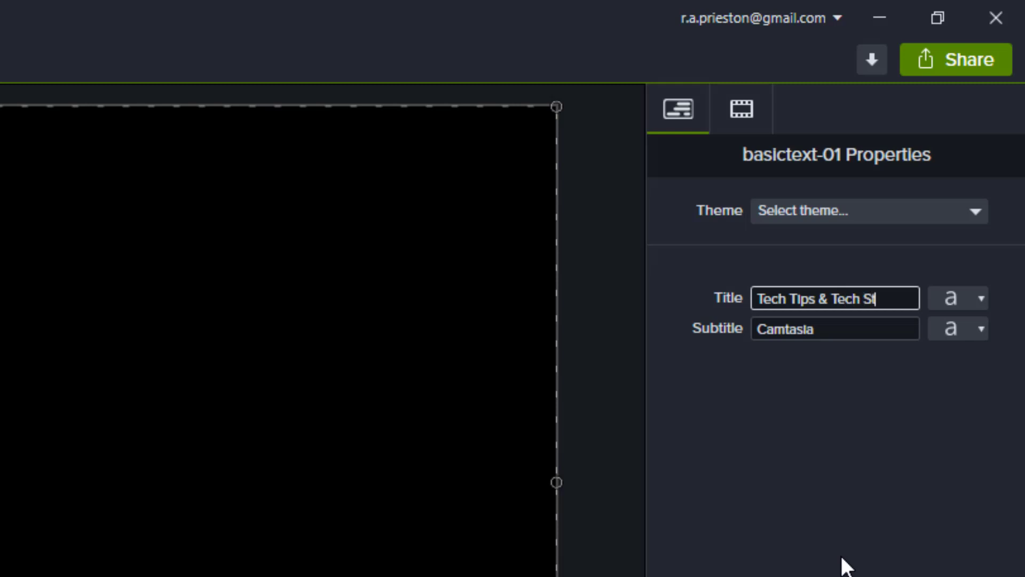
{"action": "type", "text": "uff"}
Replace the subtitle 'Camtasia' with a line introducing the host by name.
{"action": "left_click", "coordinate": [831, 331]}
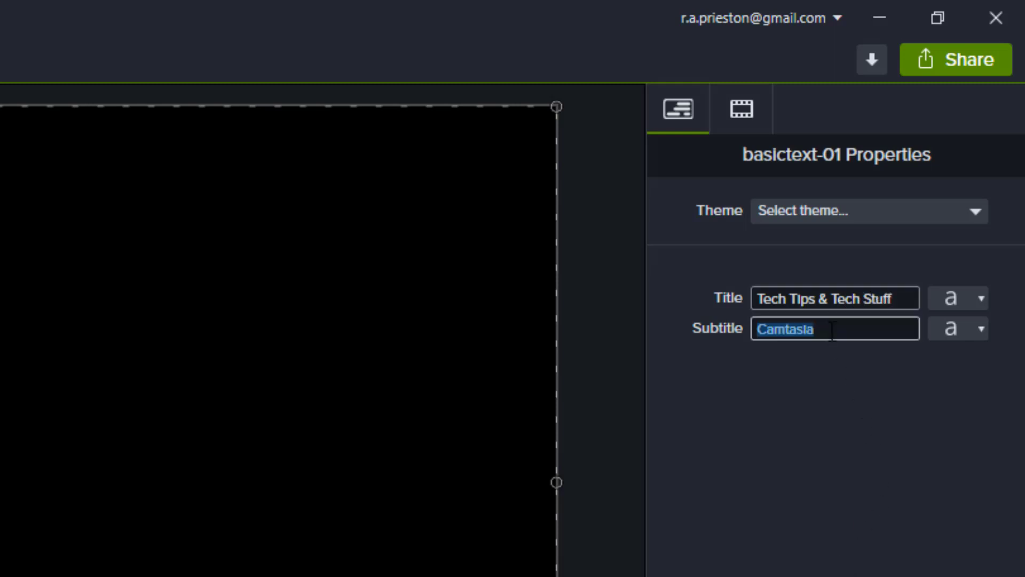
{"action": "left_click", "coordinate": [756, 330]}
{"action": "left_click", "coordinate": [856, 329]}
{"action": "left_click_drag", "start_coordinate": [856, 329], "coordinate": [743, 338]}
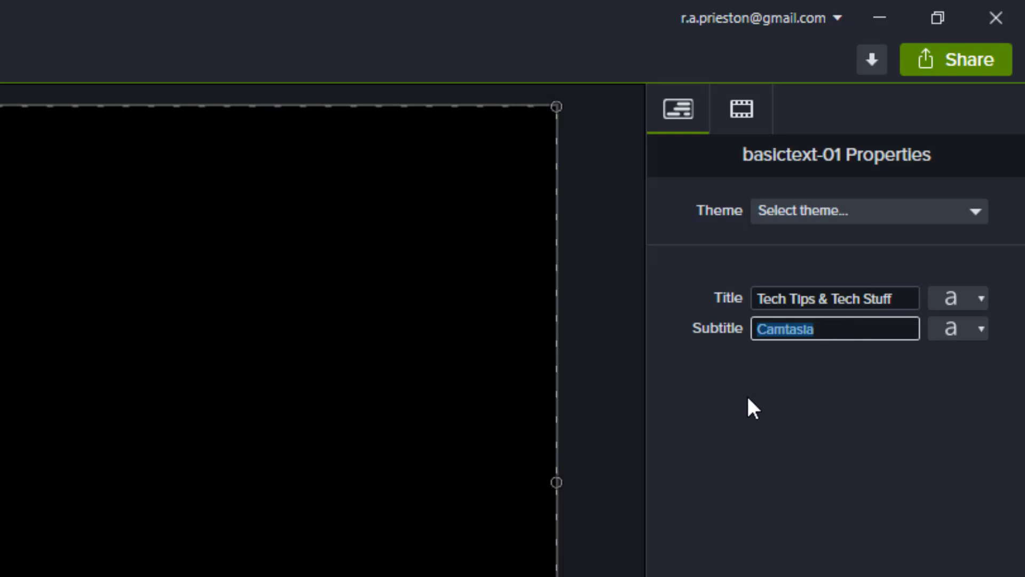
{"action": "key", "text": "BackSpace"}
{"action": "type", "text": "I am "}
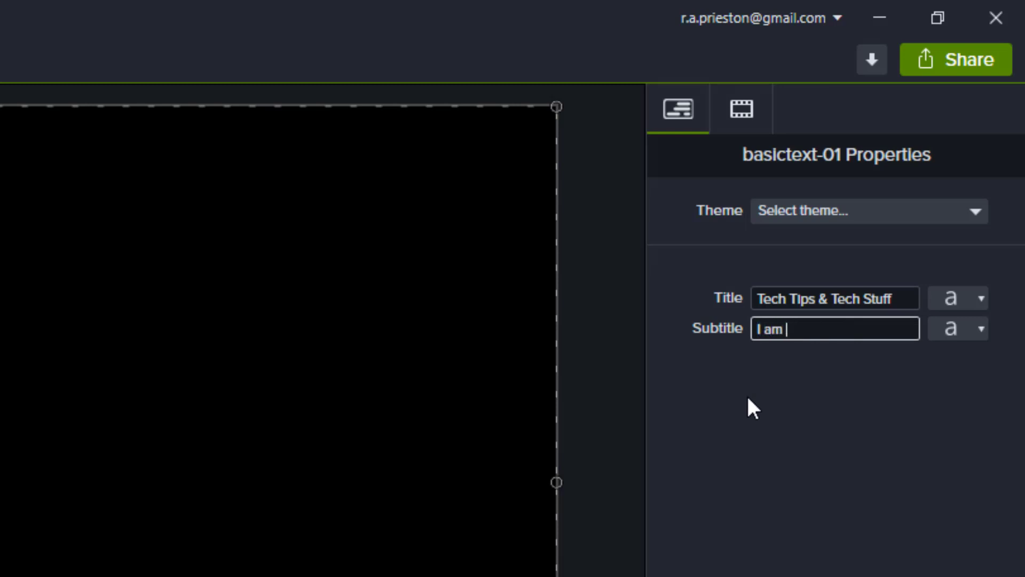
{"action": "type", "text": "Ron your host"}
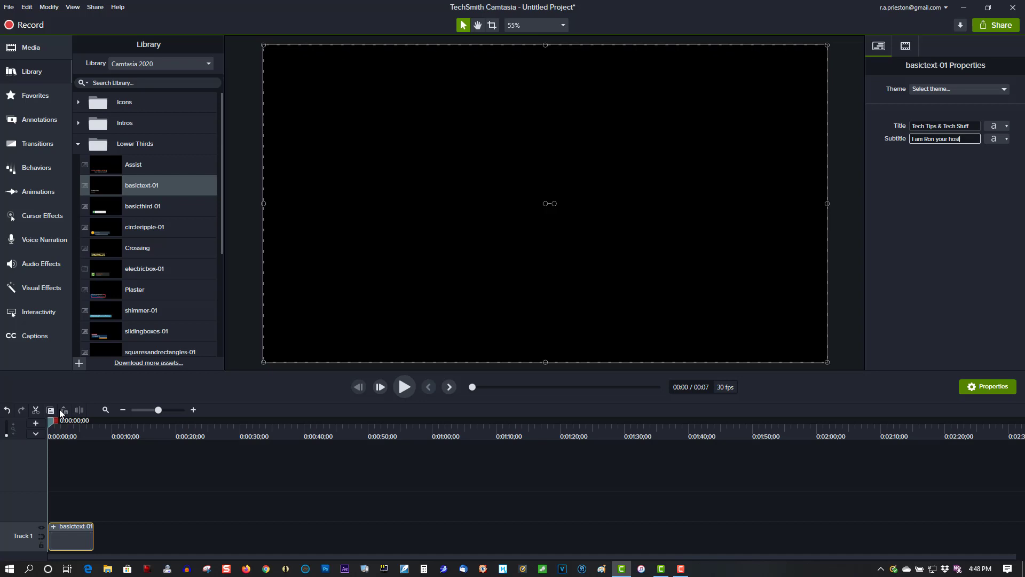
Play the lower third, pause on the title, and check its Visual Properties before returning.
{"action": "left_click_drag", "start_coordinate": [50, 421], "coordinate": [51, 421]}
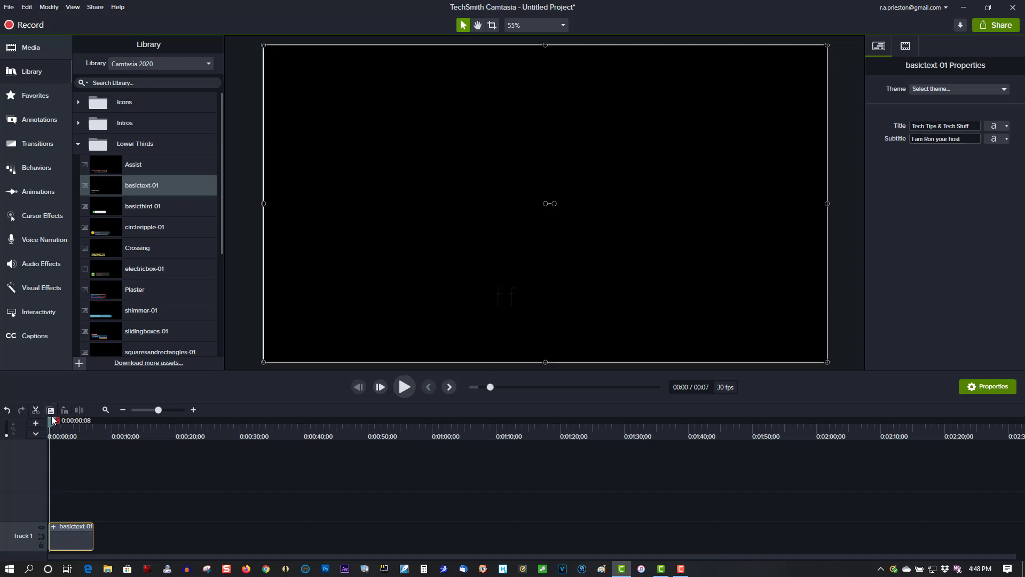
{"action": "left_click", "coordinate": [405, 387]}
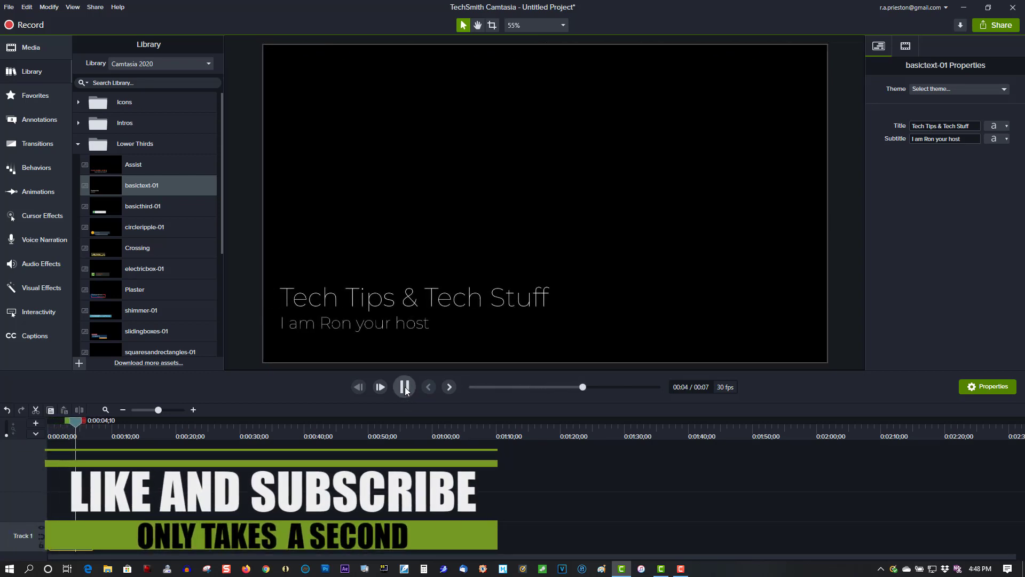
{"action": "left_click", "coordinate": [405, 388]}
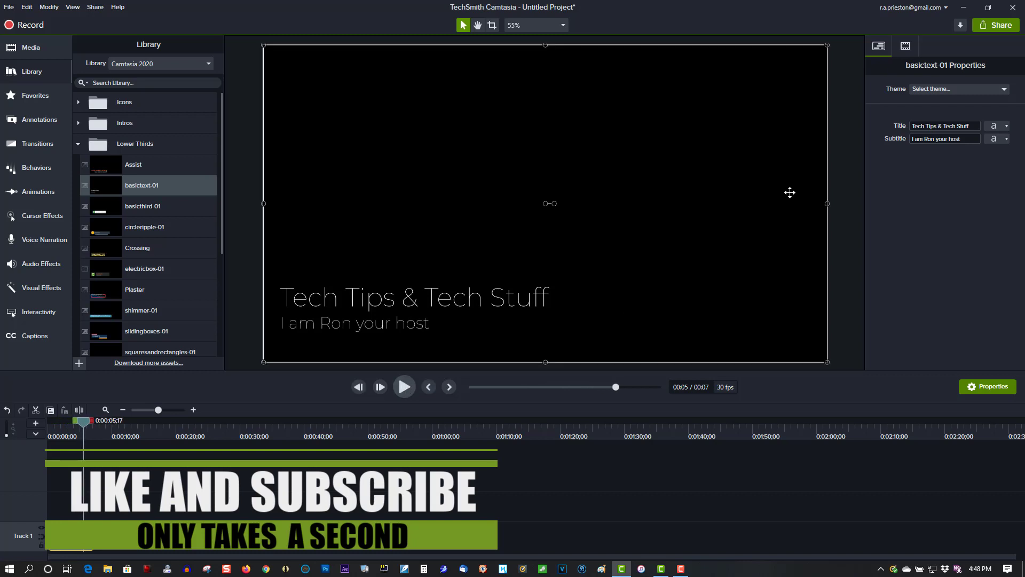
{"action": "left_click", "coordinate": [905, 47]}
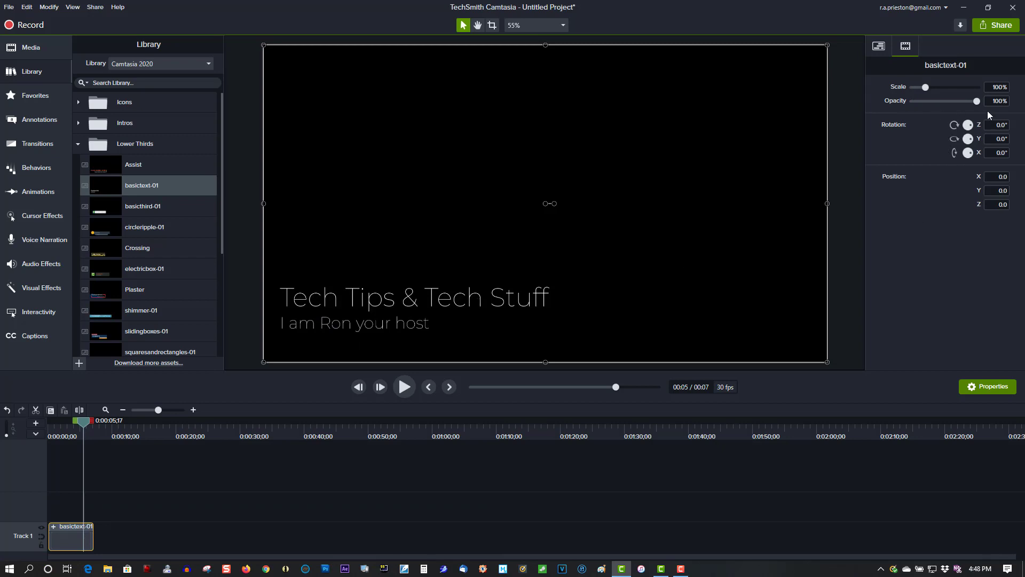
{"action": "left_click", "coordinate": [879, 48]}
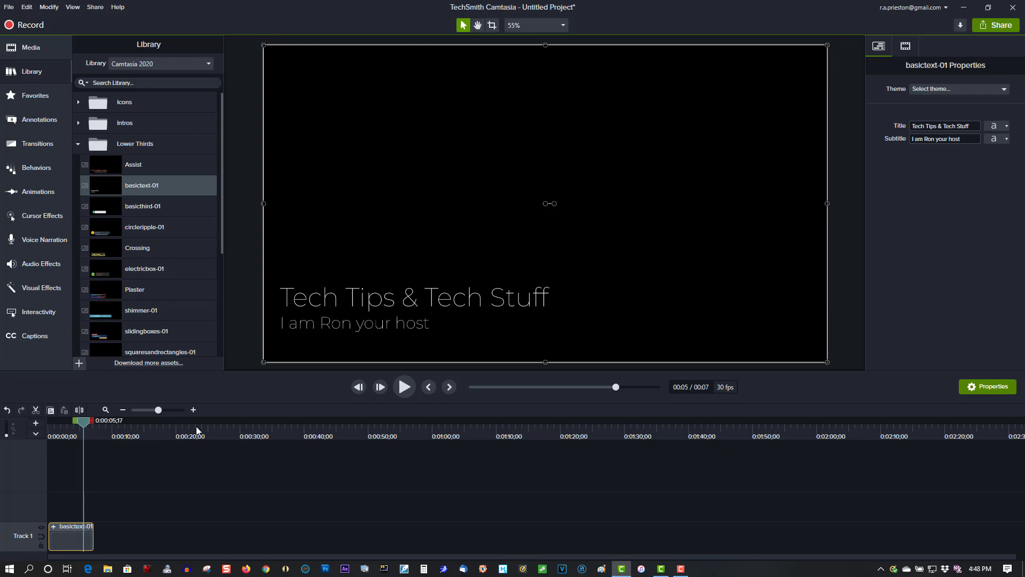
Save the customized basictext-01 clip to the Default library as 'My lower Thirsd'.
{"action": "right_click", "coordinate": [56, 536]}
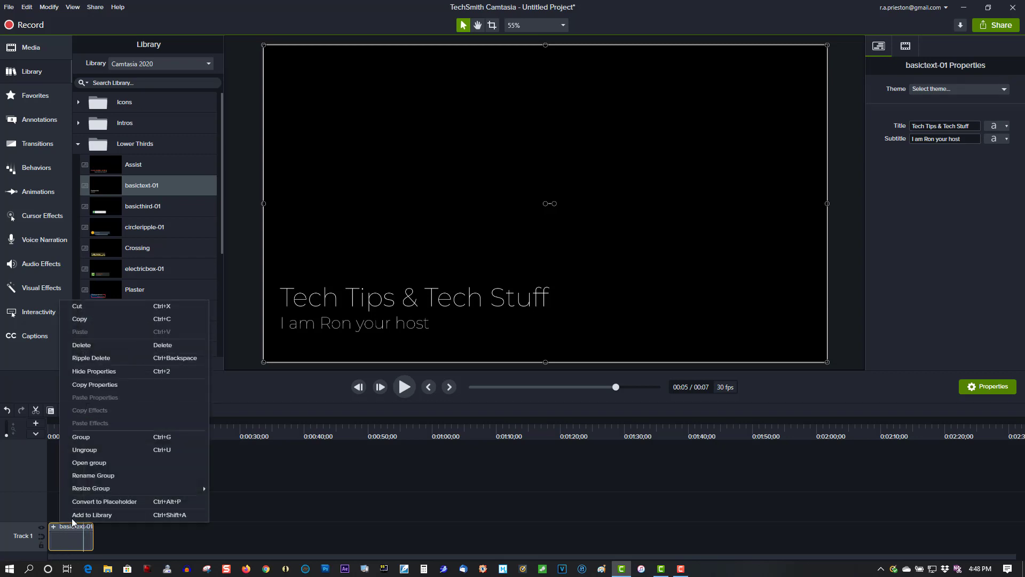
{"action": "left_click", "coordinate": [73, 516]}
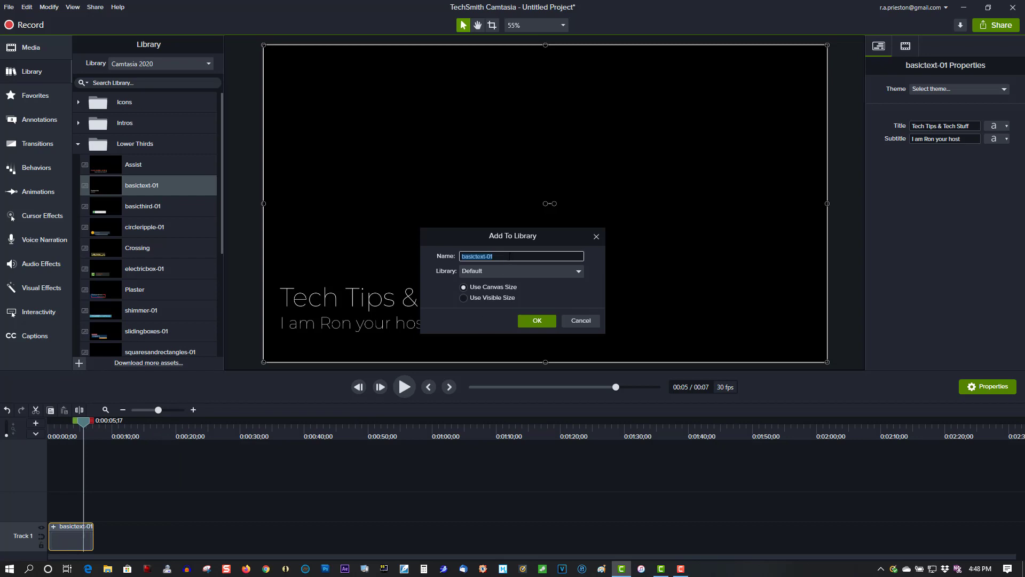
{"action": "type", "text": "My lower Thirsd"}
{"action": "left_click", "coordinate": [537, 321]}
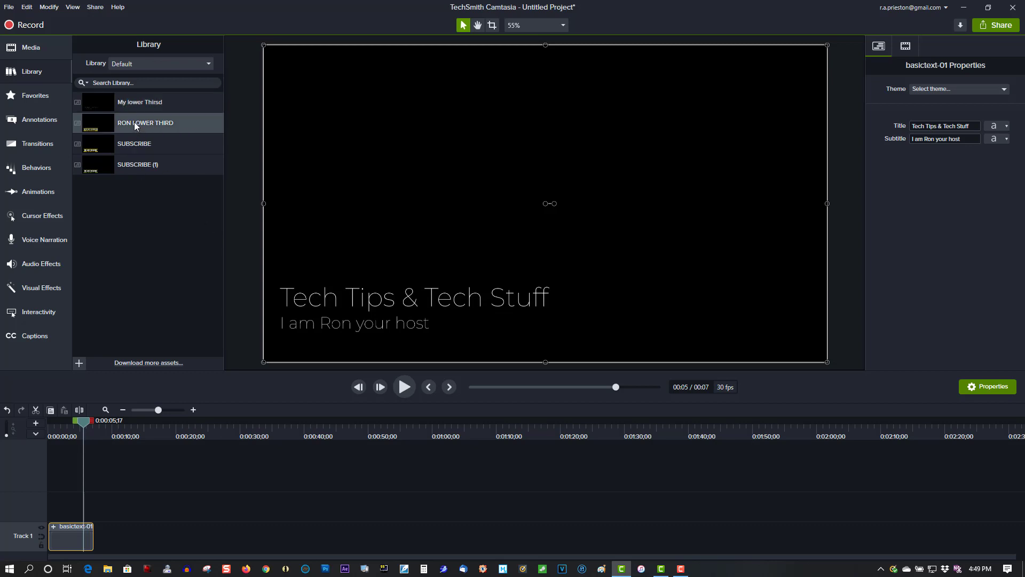
Place the saved lower third after basictext-01 on Track 1 and play it near 18 seconds.
{"action": "left_click_drag", "start_coordinate": [134, 122], "coordinate": [167, 543]}
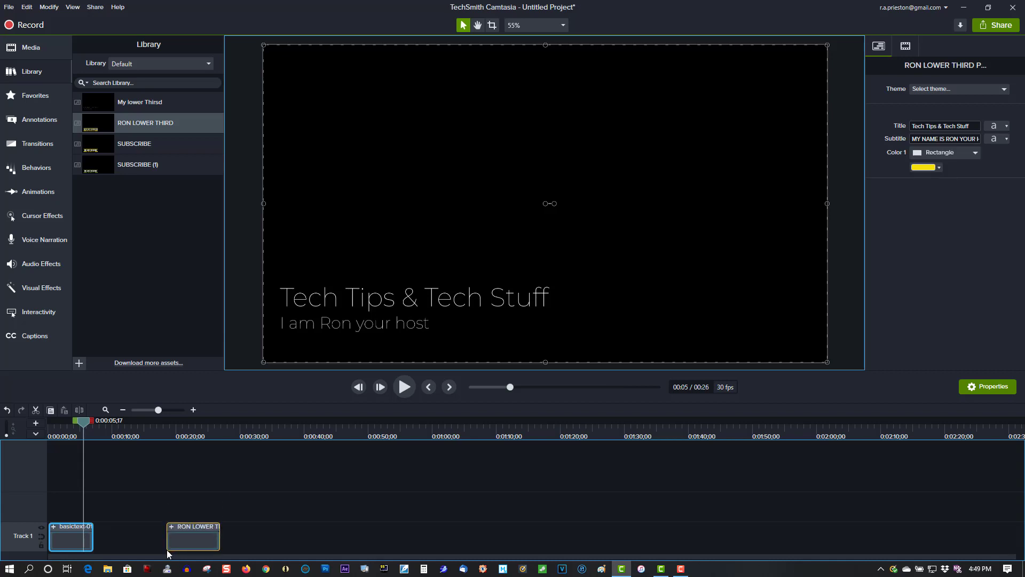
{"action": "left_click_drag", "start_coordinate": [83, 422], "coordinate": [167, 442]}
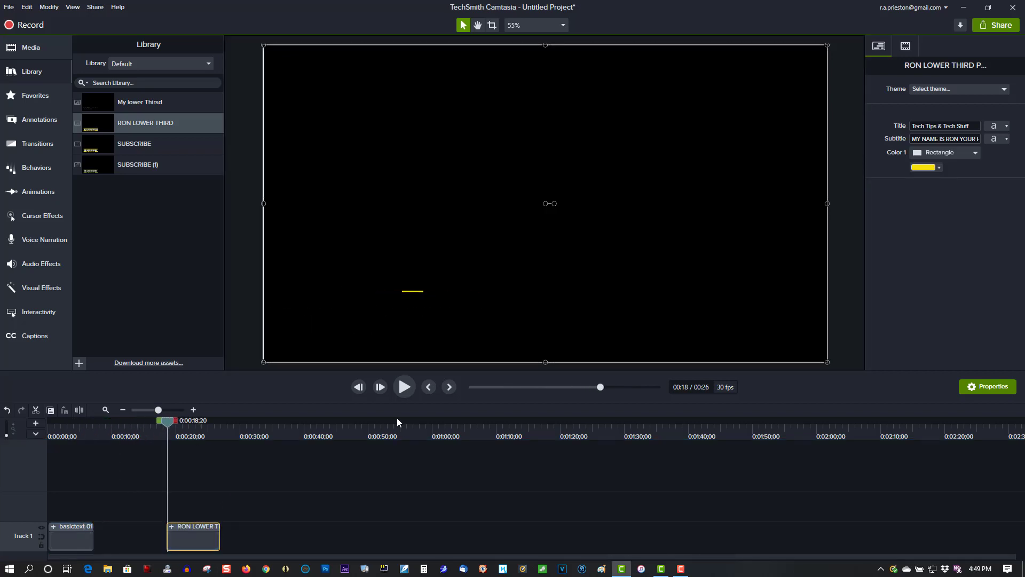
{"action": "left_click", "coordinate": [407, 389]}
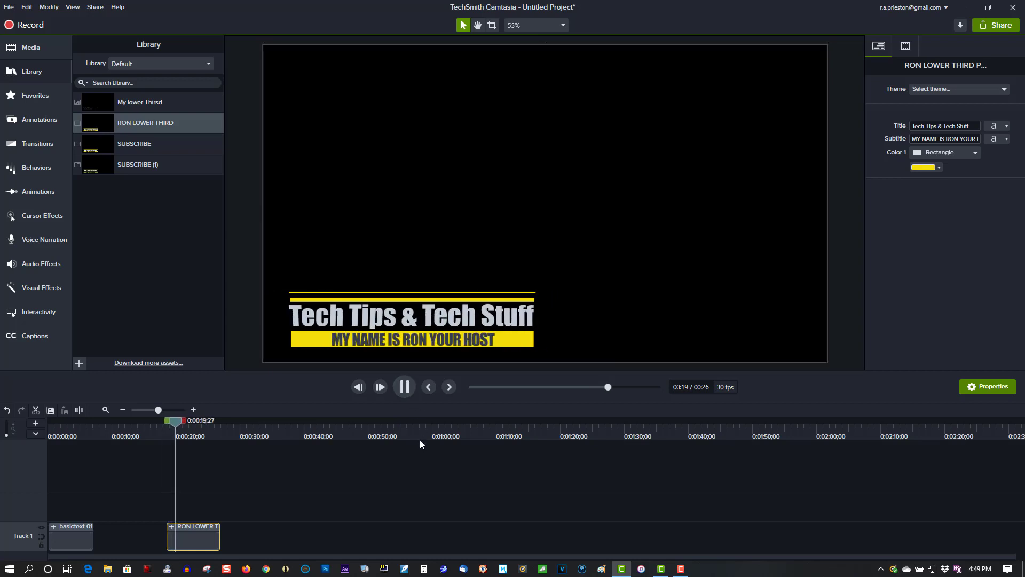